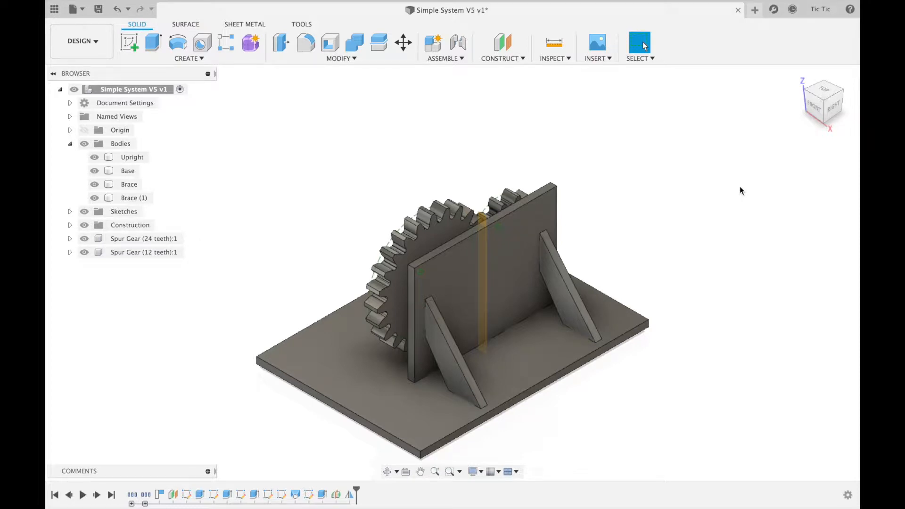
- Hide both braces and the upright to inspect the base beneath them
click(522, 263)
click(304, 107)
click(94, 185)
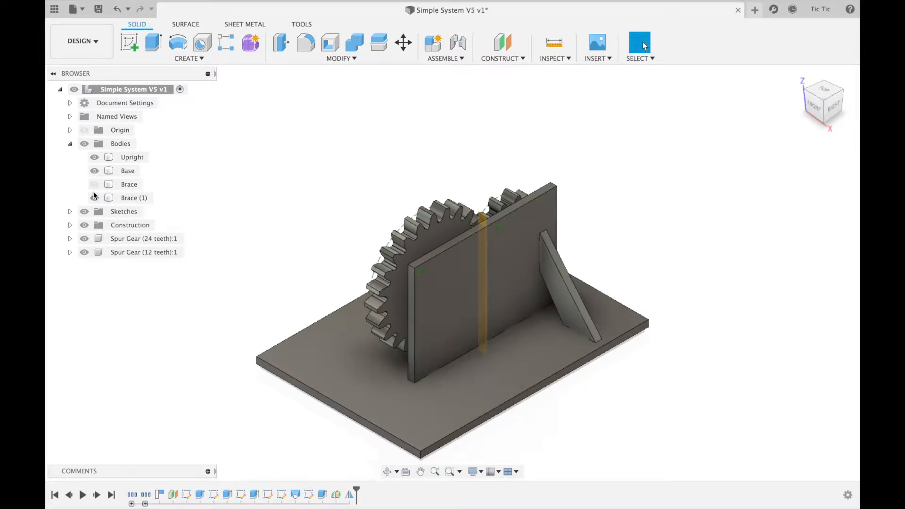
click(94, 198)
click(549, 256)
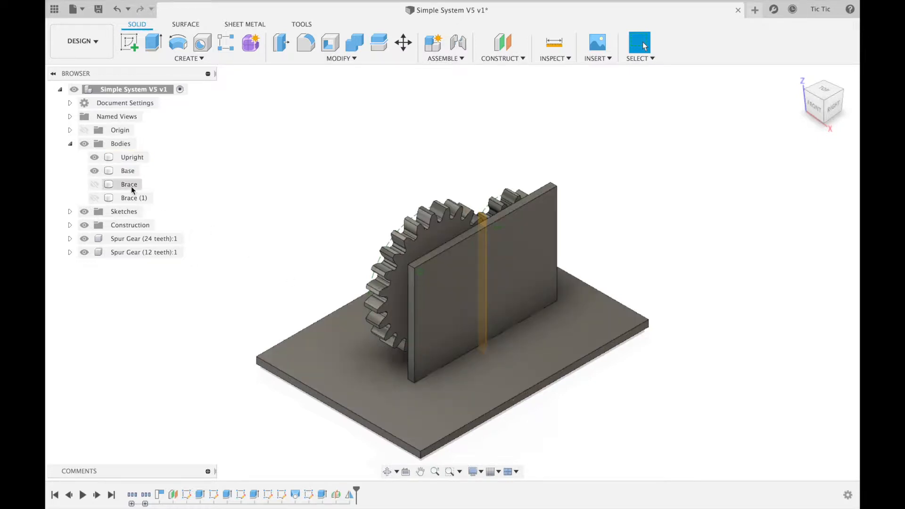
click(96, 157)
click(95, 158)
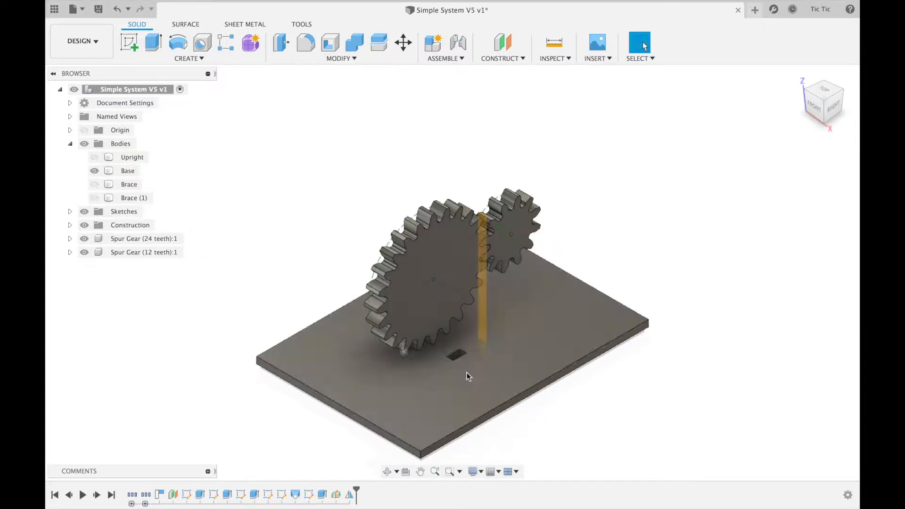
click(466, 371)
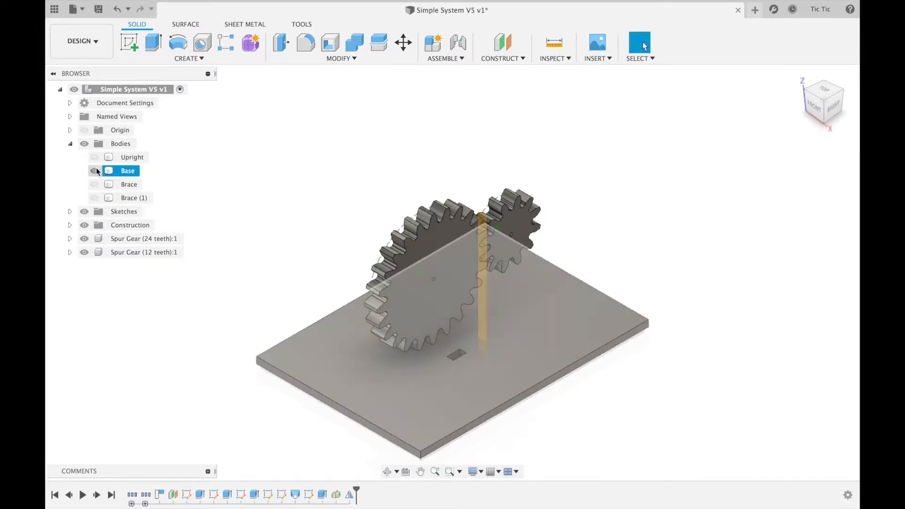
- Show the upright and both braces again
click(94, 158)
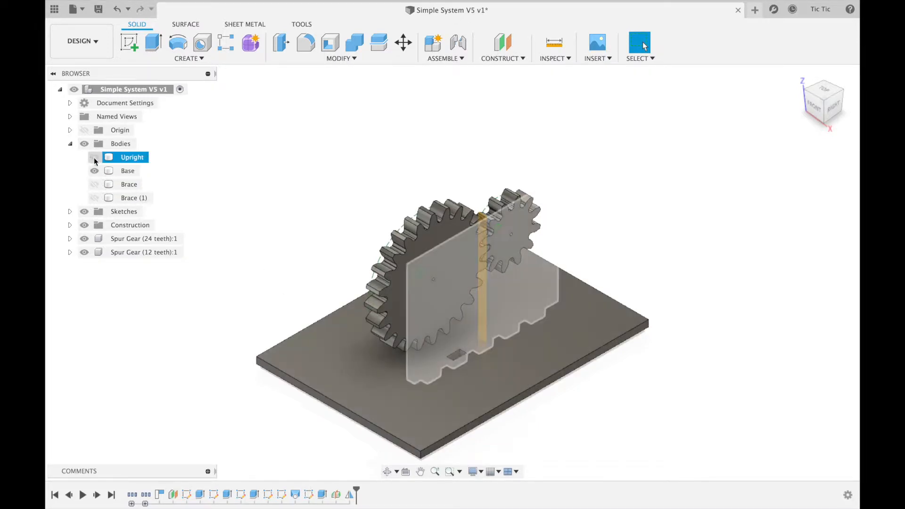
click(95, 185)
click(94, 198)
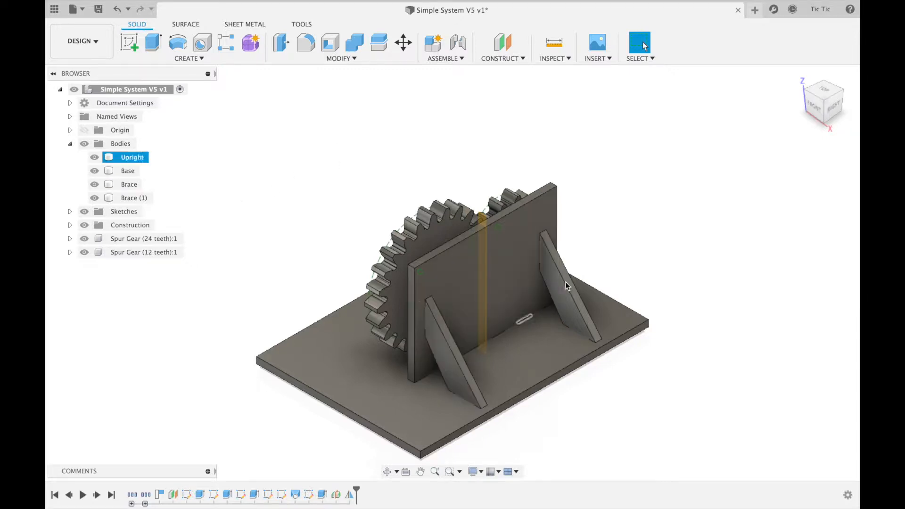
- Hide the construction plane Plane2 that runs through the middle of the upright
click(70, 225)
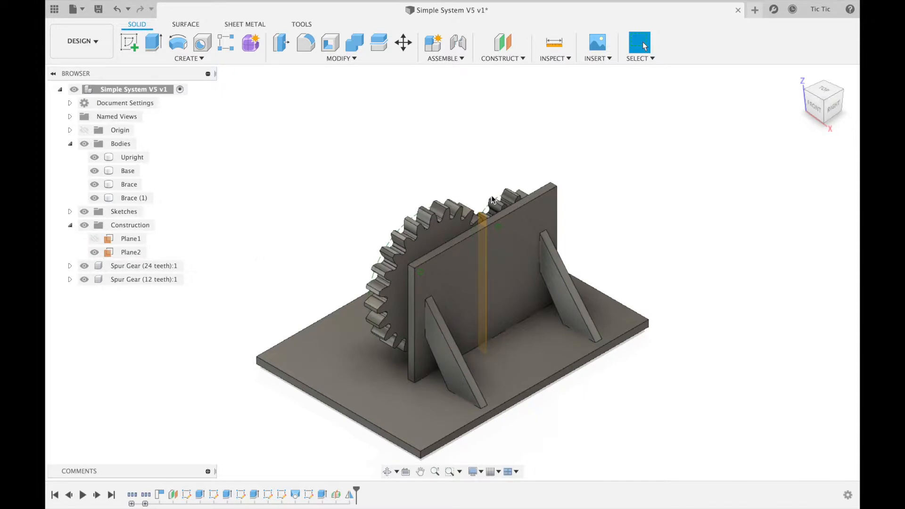
click(486, 234)
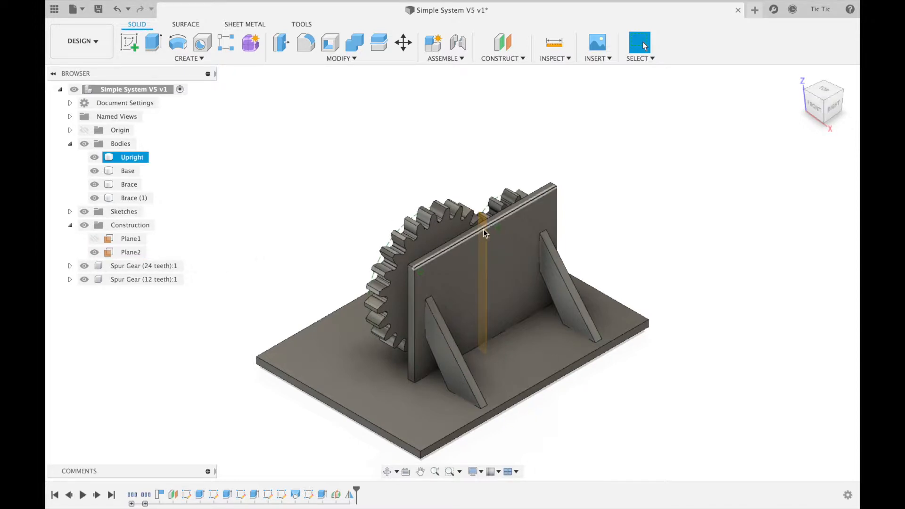
click(95, 252)
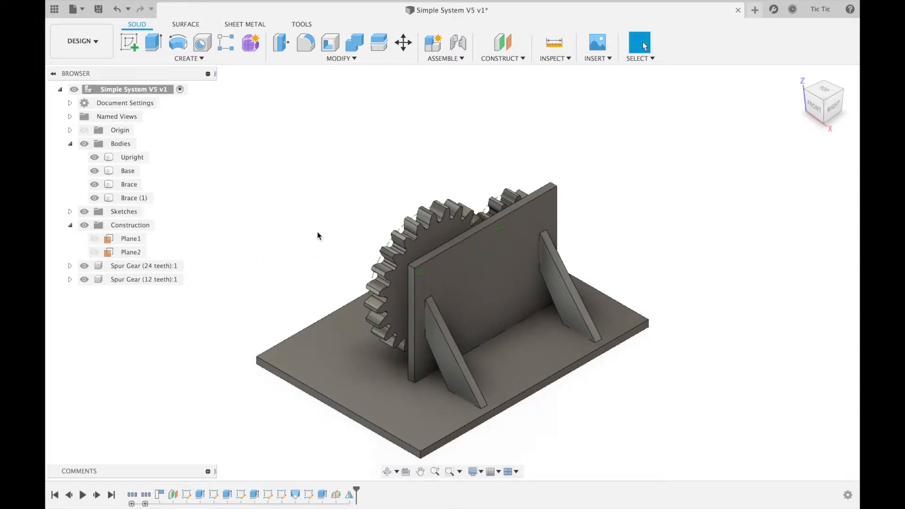
- Create a midplane between the front and back faces of the 24-tooth spur gear
click(516, 59)
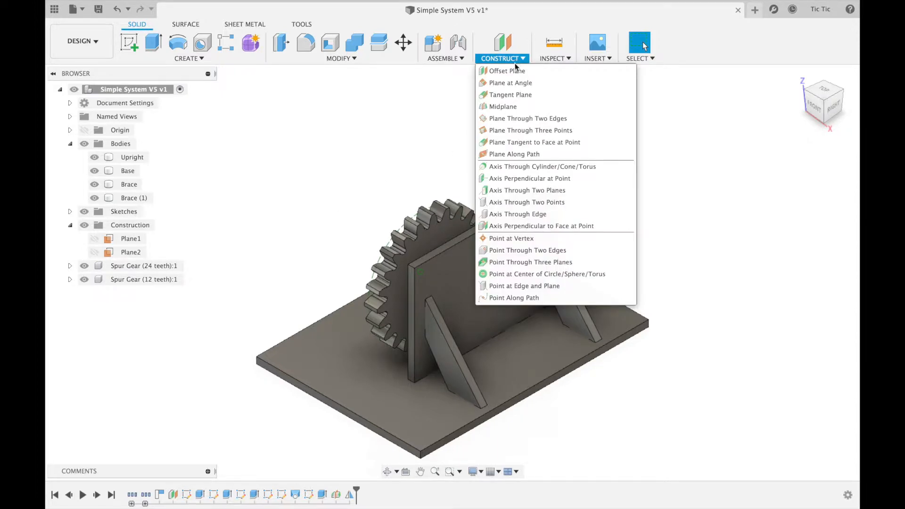
click(498, 107)
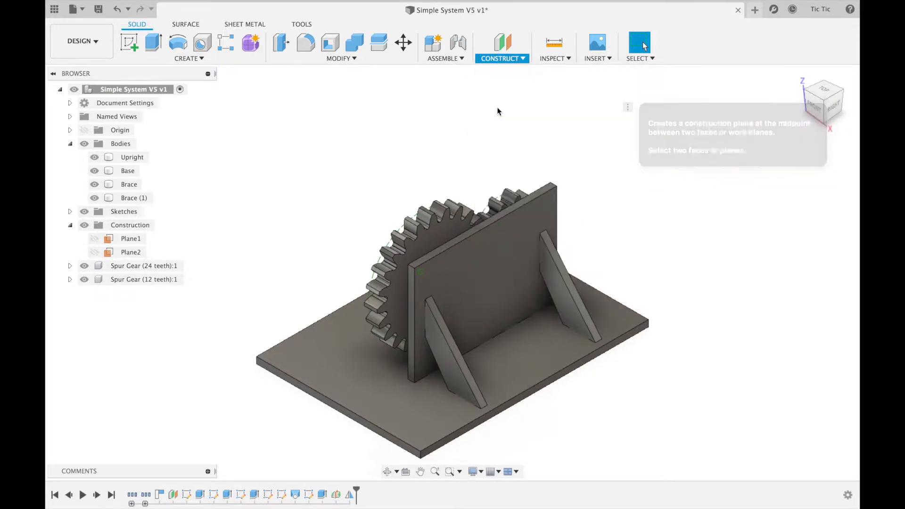
click(441, 229)
click(845, 113)
drag(825, 110, 764, 120)
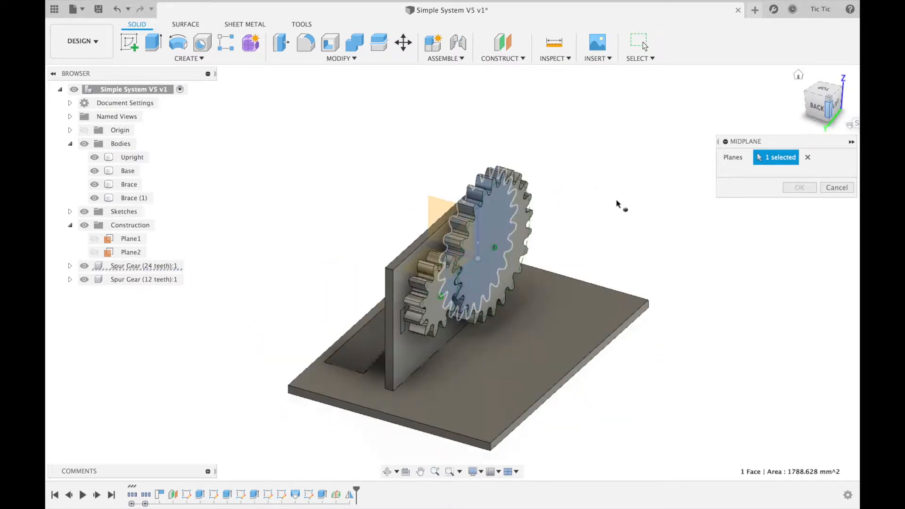
click(524, 206)
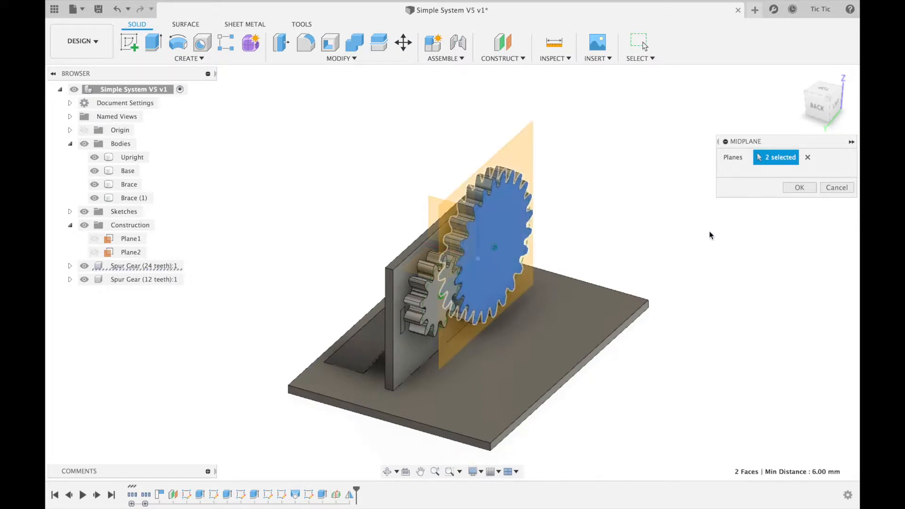
click(799, 188)
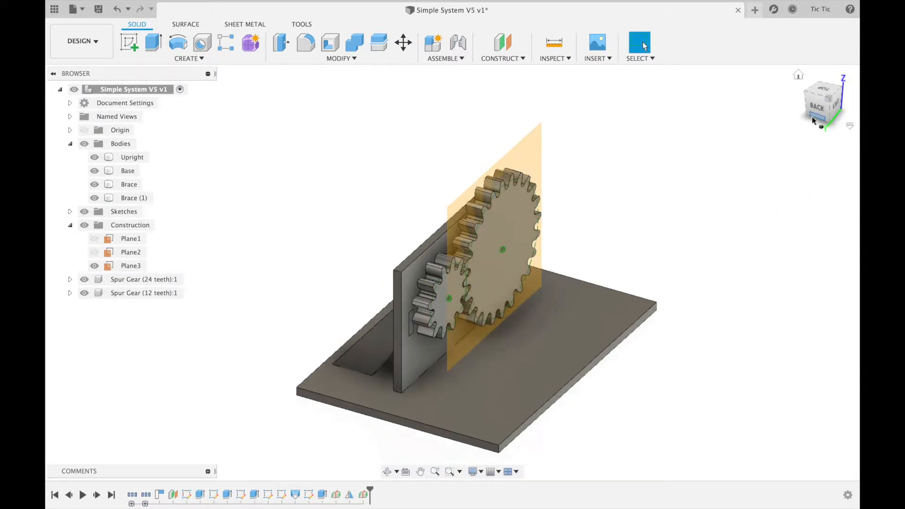
- Mirror the upright and both brace bodies across the midplane of the 24-tooth gear
drag(813, 100, 855, 109)
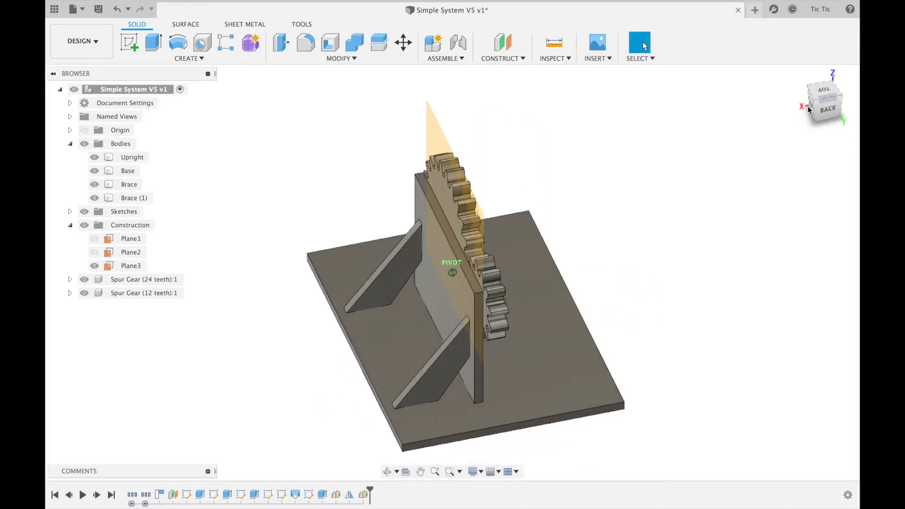
click(193, 59)
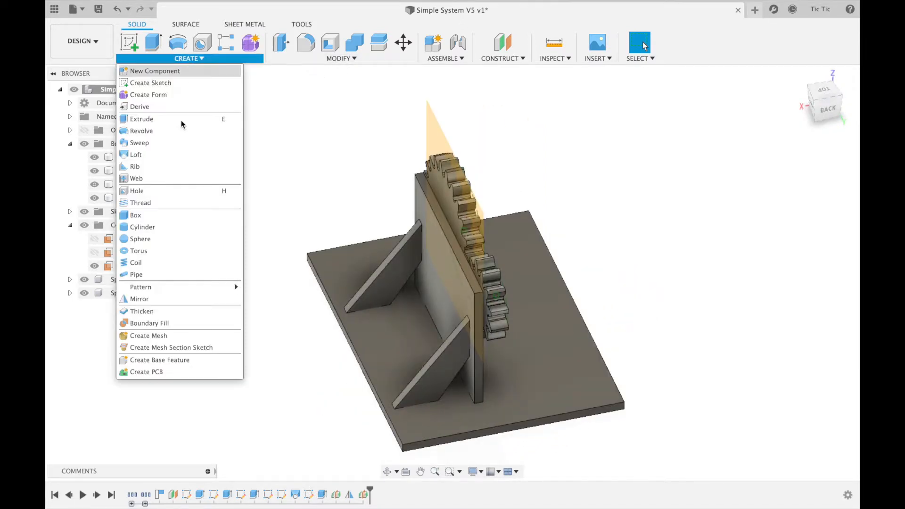
click(137, 299)
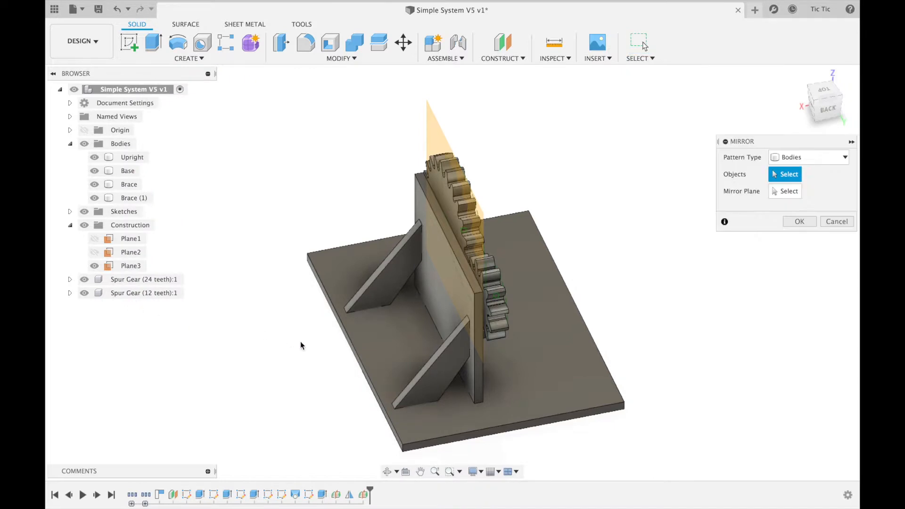
click(392, 262)
click(447, 302)
click(435, 379)
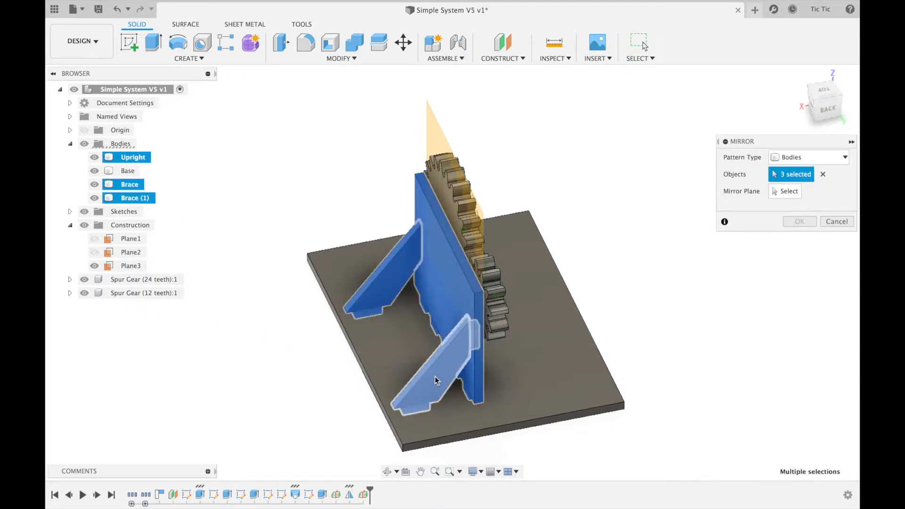
click(783, 191)
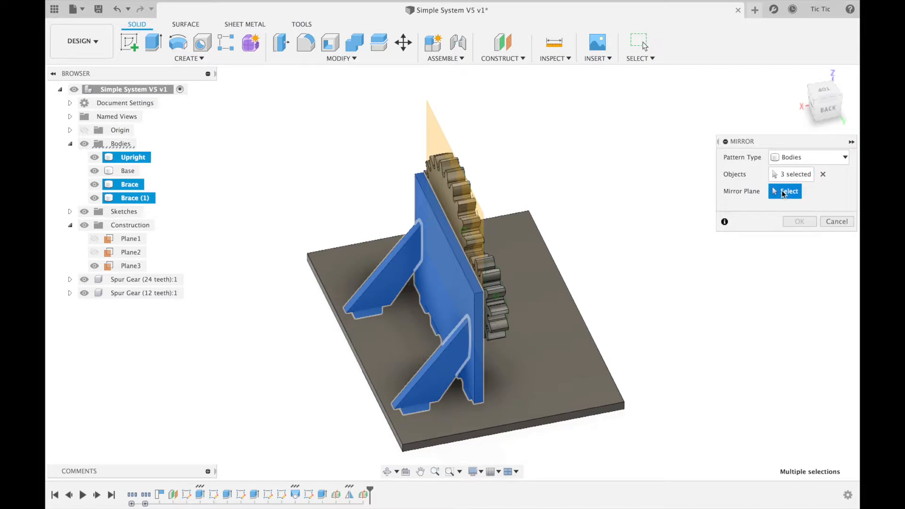
click(434, 129)
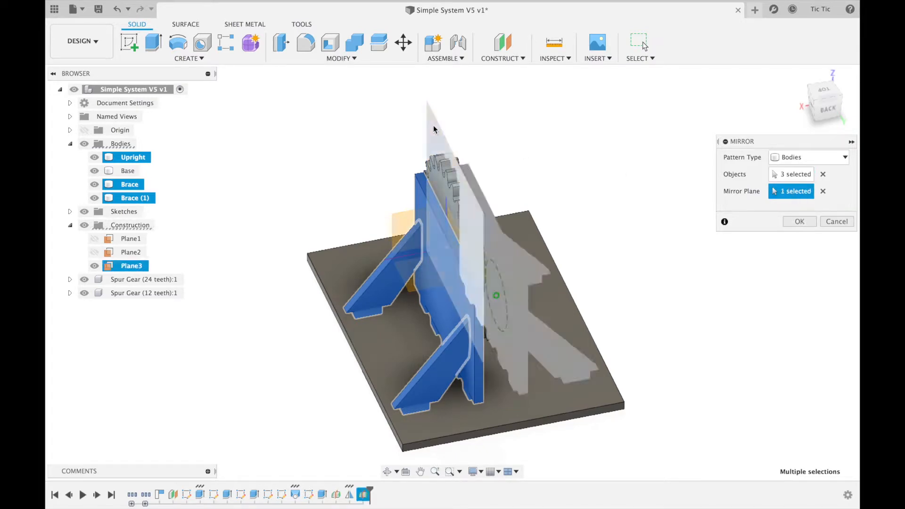
click(805, 222)
- Hide the gear midplane and collapse the Construction folder
mouse_move(828, 118)
mouse_down()
mouse_move(797, 90)
mouse_move(734, 97)
mouse_move(717, 68)
mouse_move(701, 118)
mouse_move(787, 116)
mouse_move(775, 100)
mouse_move(741, 121)
mouse_move(711, 100)
mouse_move(740, 97)
mouse_up()
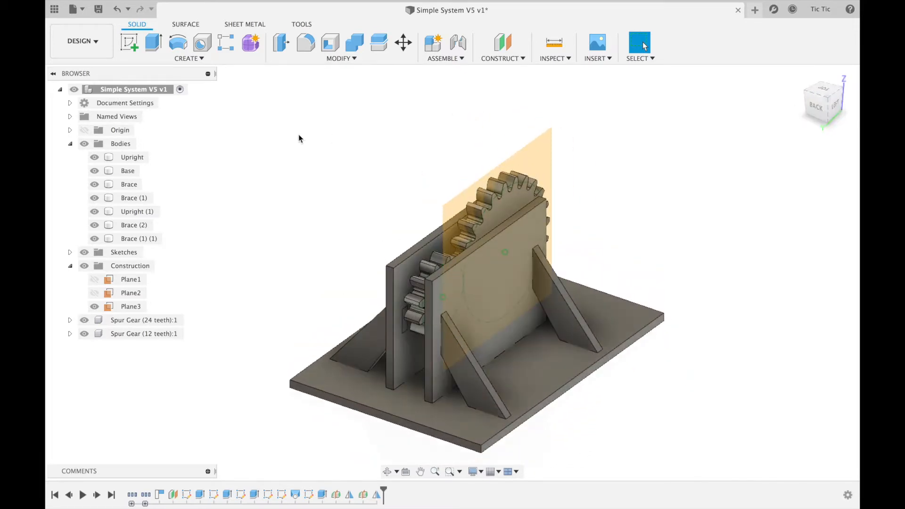
click(94, 307)
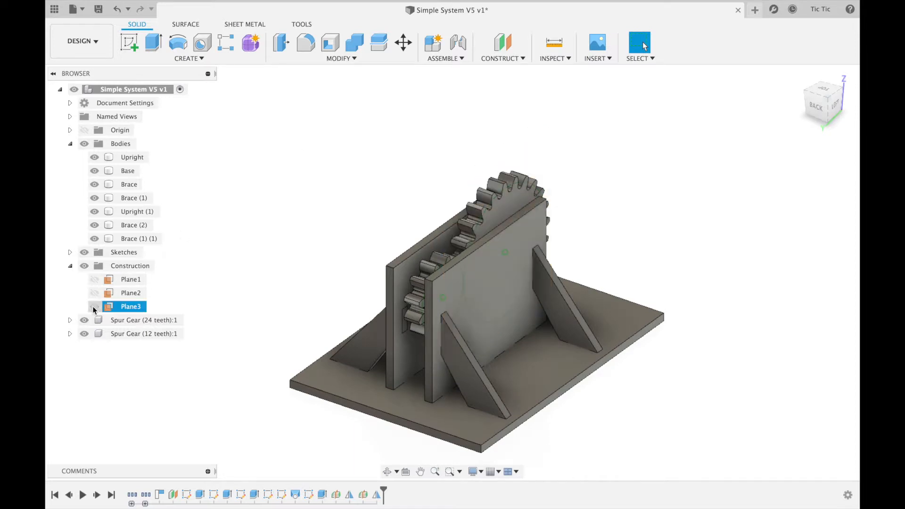
click(70, 266)
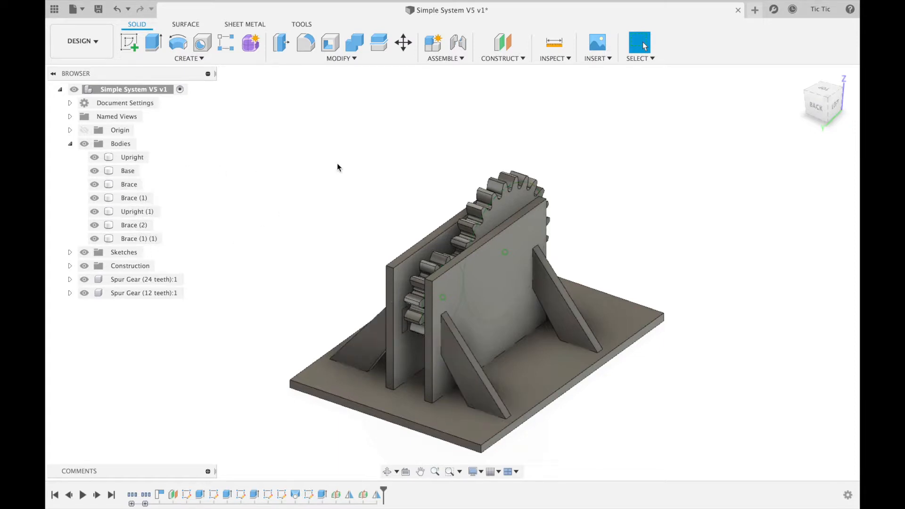
- Cut the base with both uprights and all four braces using Combine, keeping the tool bodies
click(356, 47)
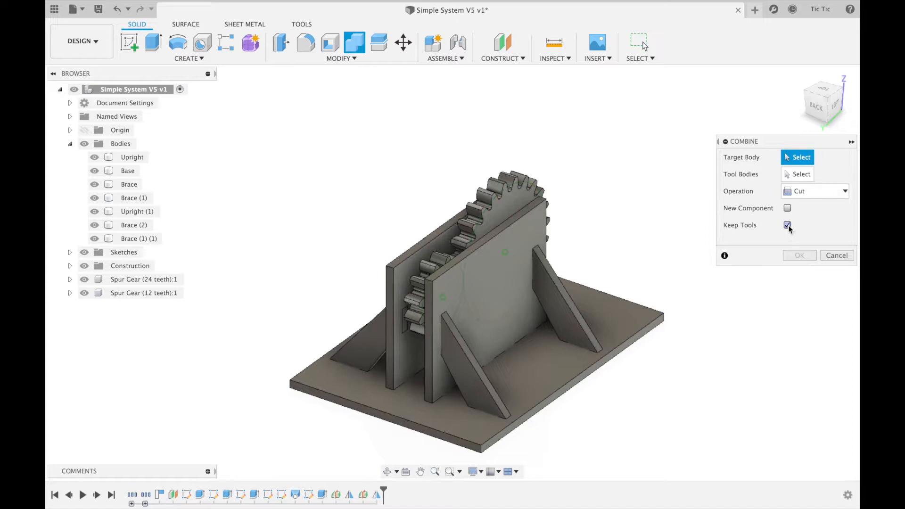
click(627, 315)
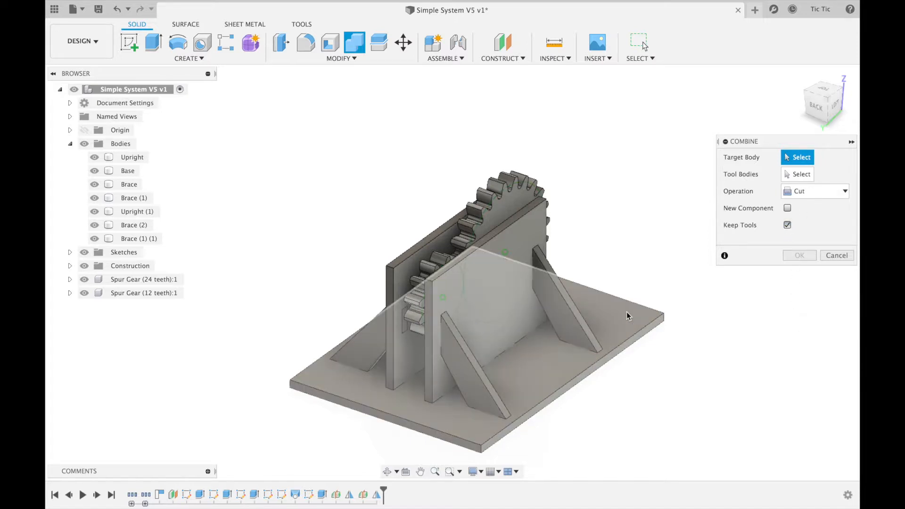
click(626, 312)
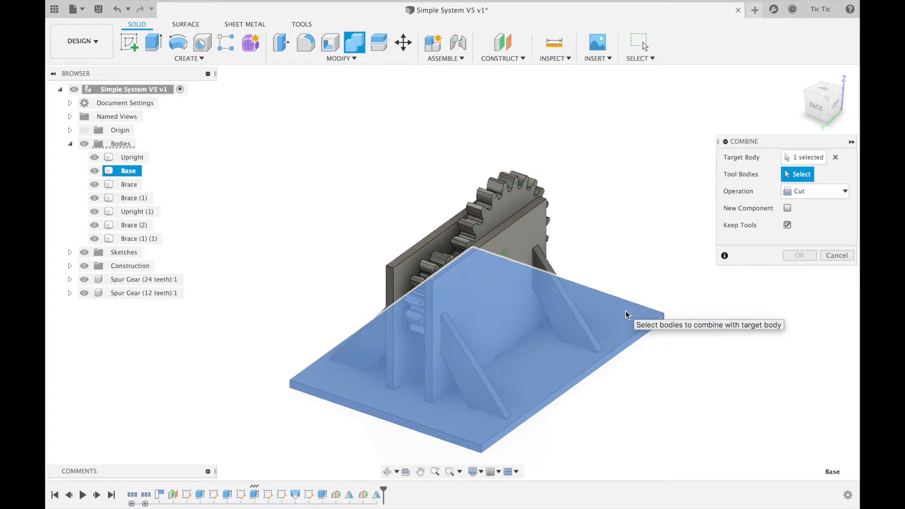
click(561, 316)
click(468, 365)
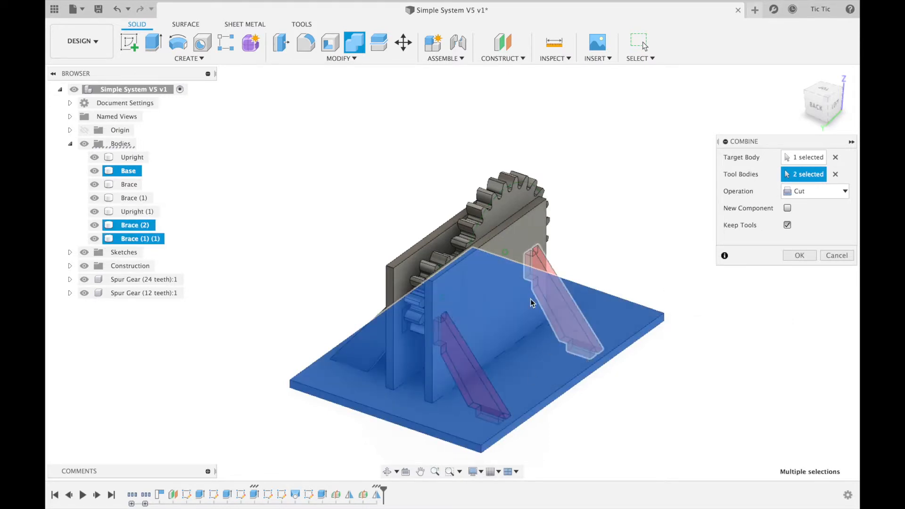
click(502, 292)
click(399, 274)
click(359, 347)
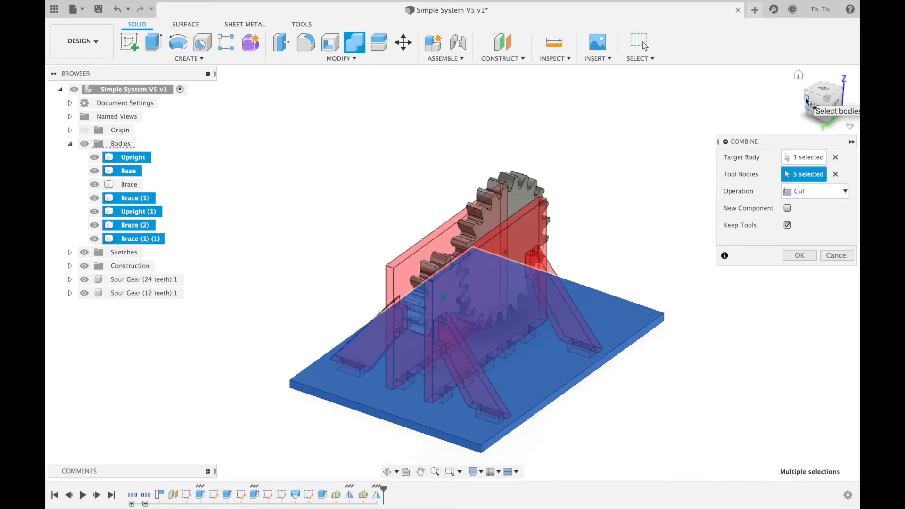
click(805, 100)
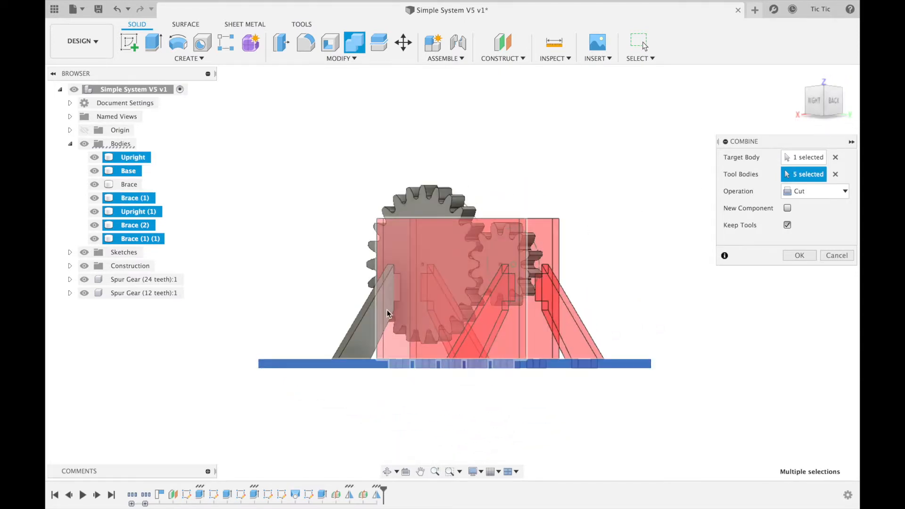
click(354, 336)
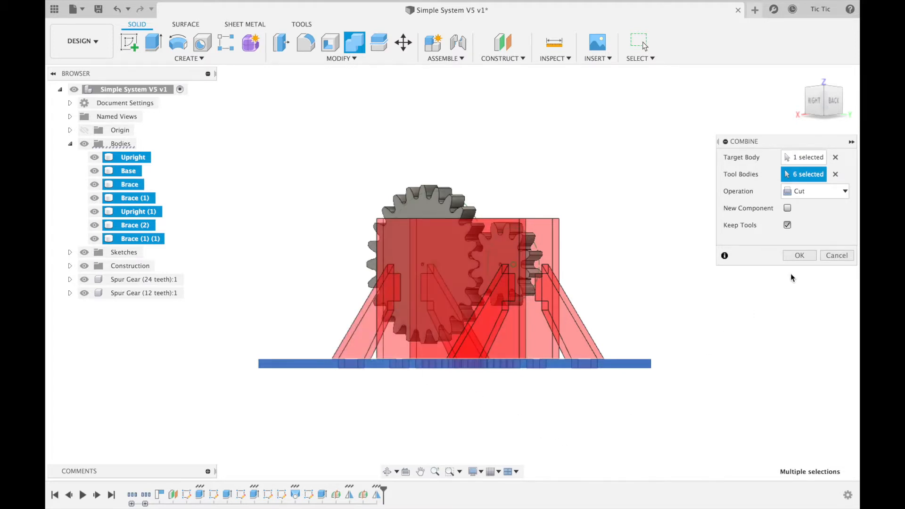
click(800, 256)
- Hide both uprights, all four braces and both spur gears, leaving only the slotted base displayed
mouse_move(814, 113)
mouse_down()
mouse_move(783, 144)
mouse_move(747, 131)
mouse_up()
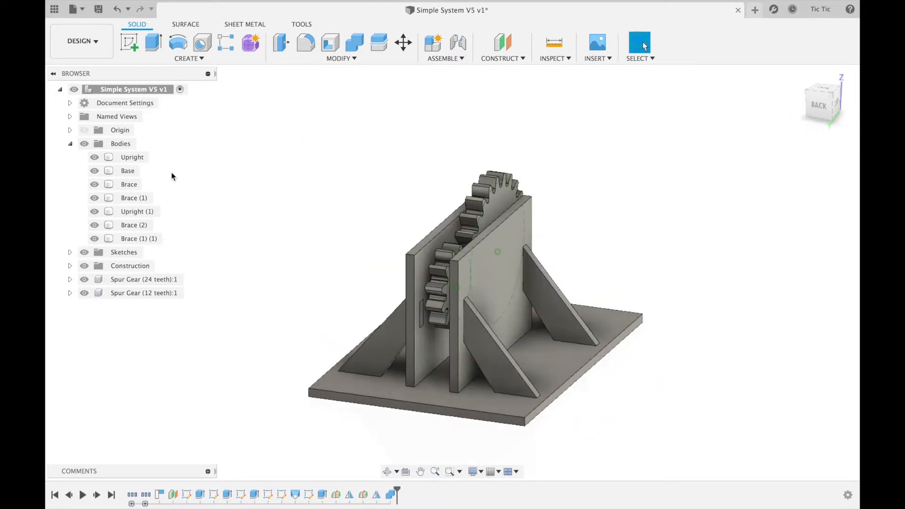
click(94, 157)
click(95, 183)
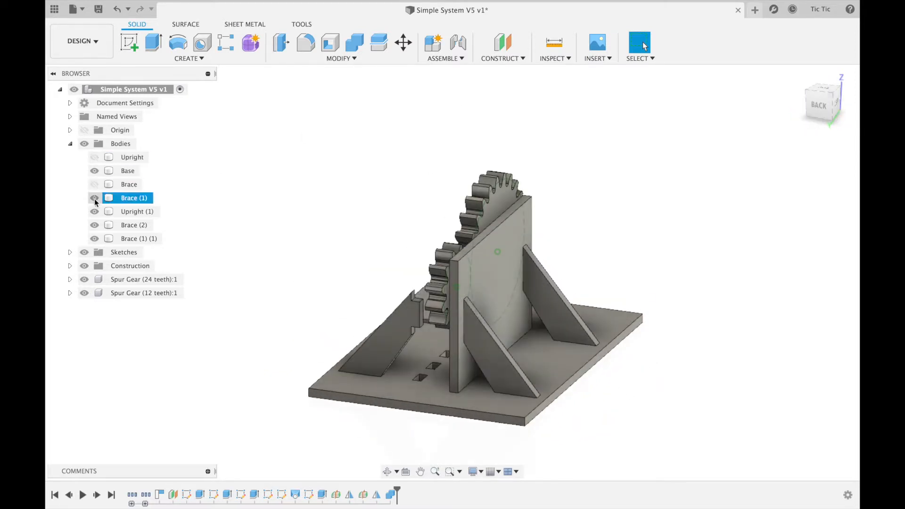
click(94, 198)
click(94, 212)
click(94, 225)
click(94, 239)
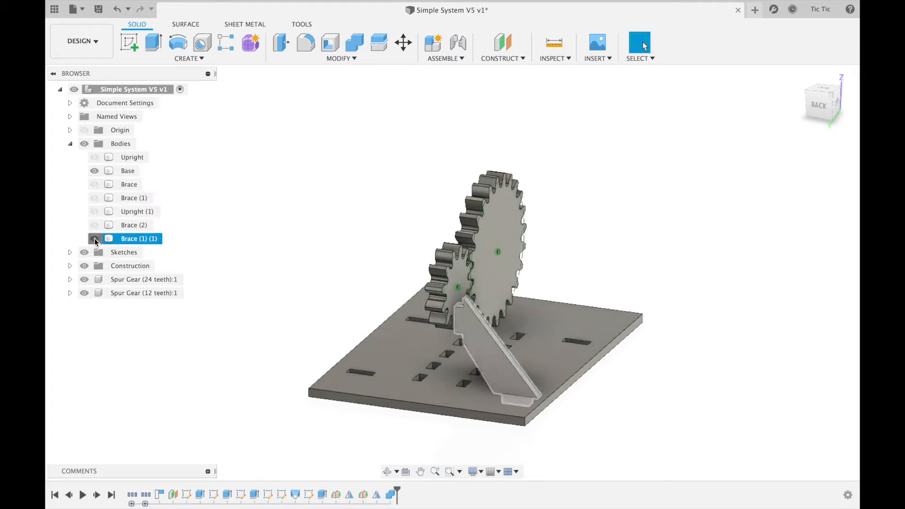
click(332, 376)
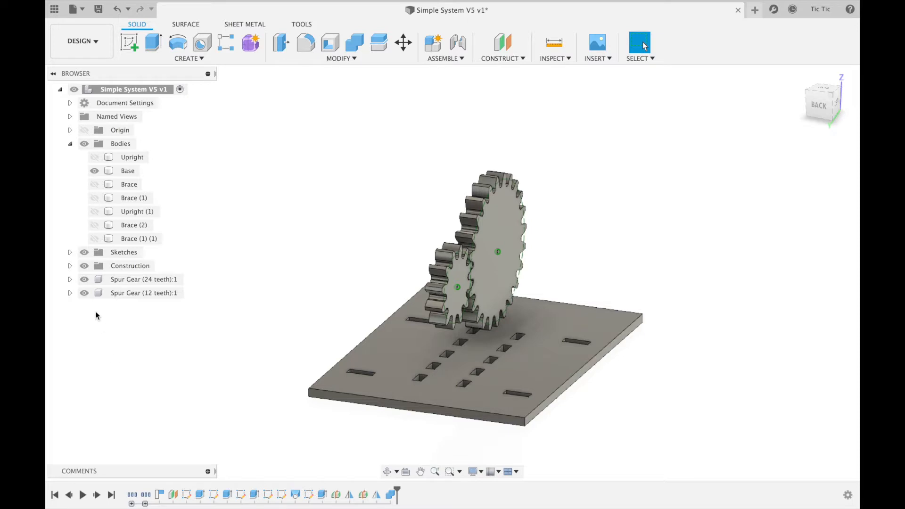
click(85, 280)
click(84, 294)
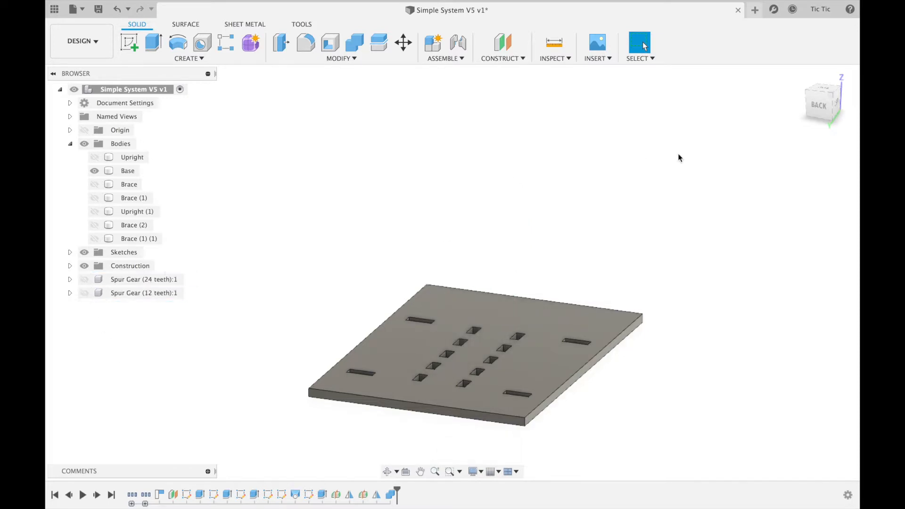
- Display both uprights and all four braces, and hide the base
click(799, 74)
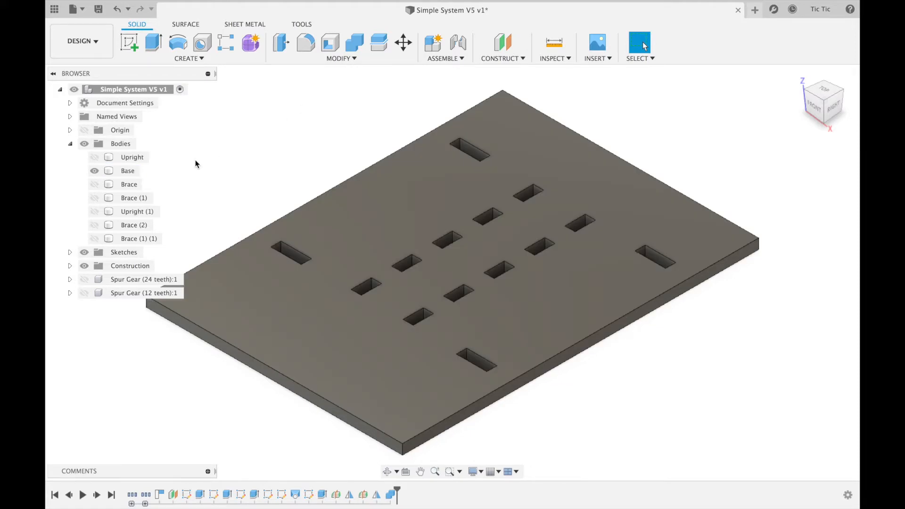
click(94, 157)
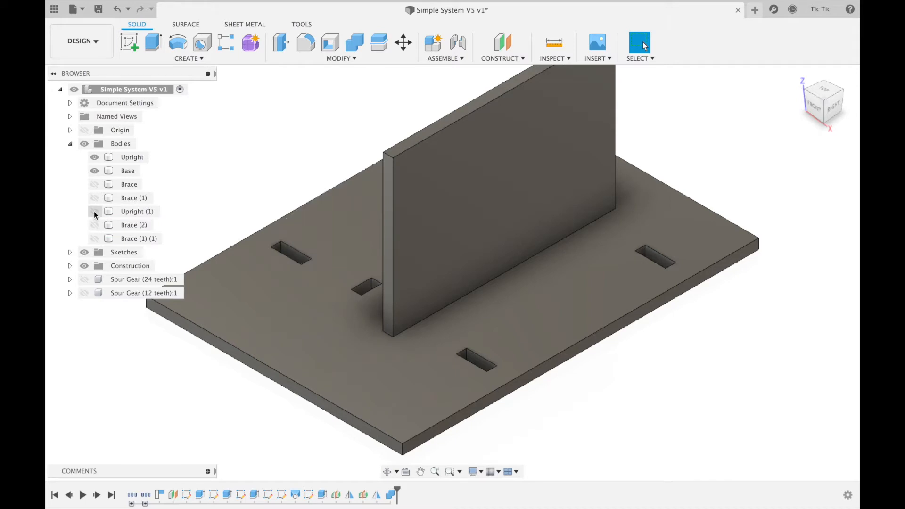
click(94, 212)
click(95, 171)
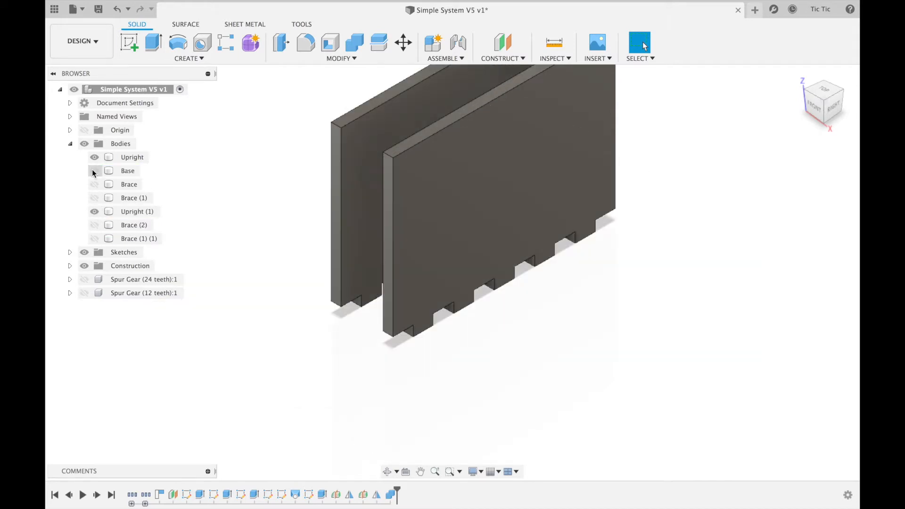
click(94, 184)
click(94, 198)
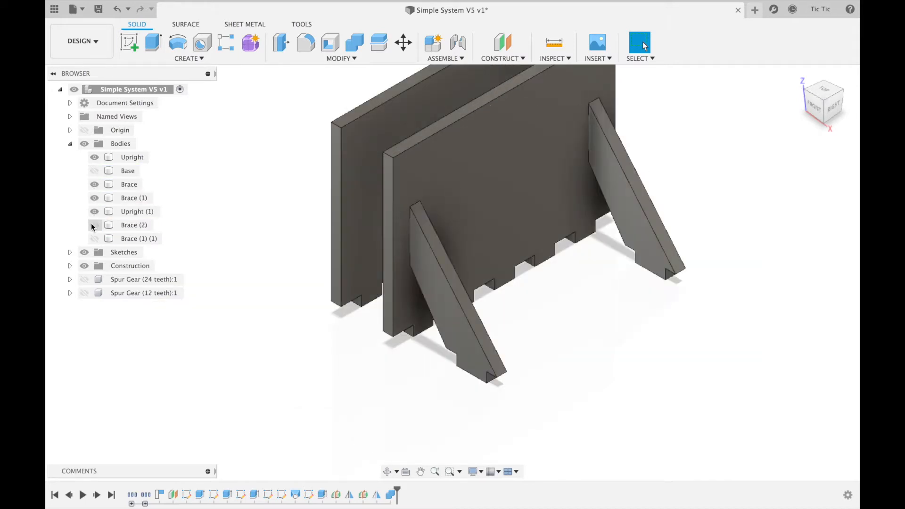
click(95, 225)
click(95, 239)
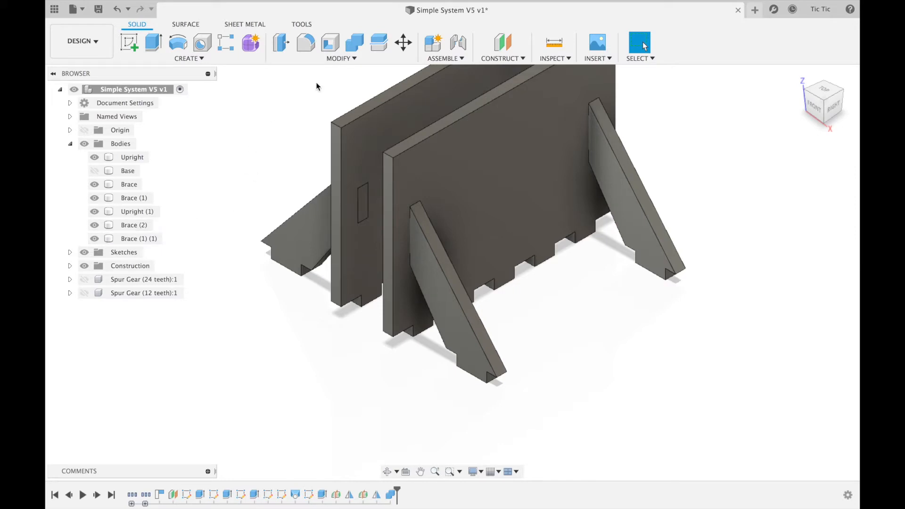
- Cut the original upright with its two adjoining braces using Combine, keeping the tool bodies, and check the slot behind one brace
click(354, 42)
click(490, 152)
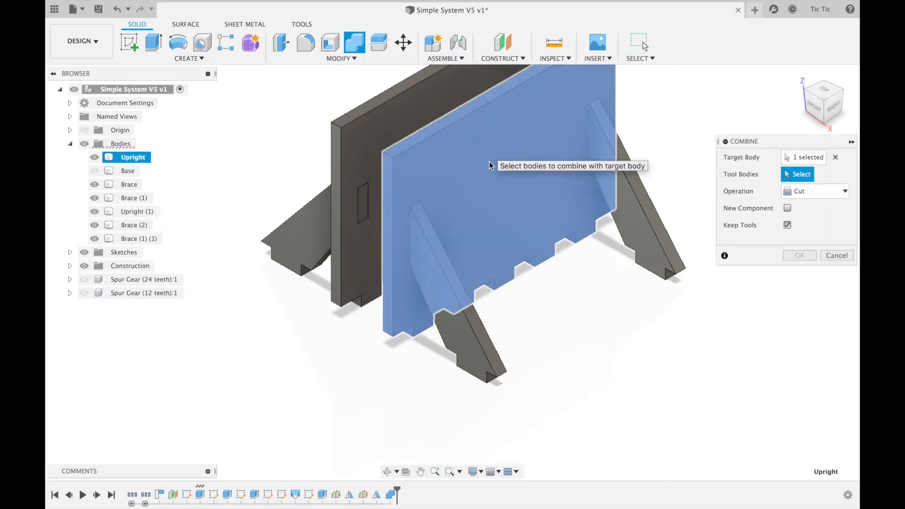
click(637, 232)
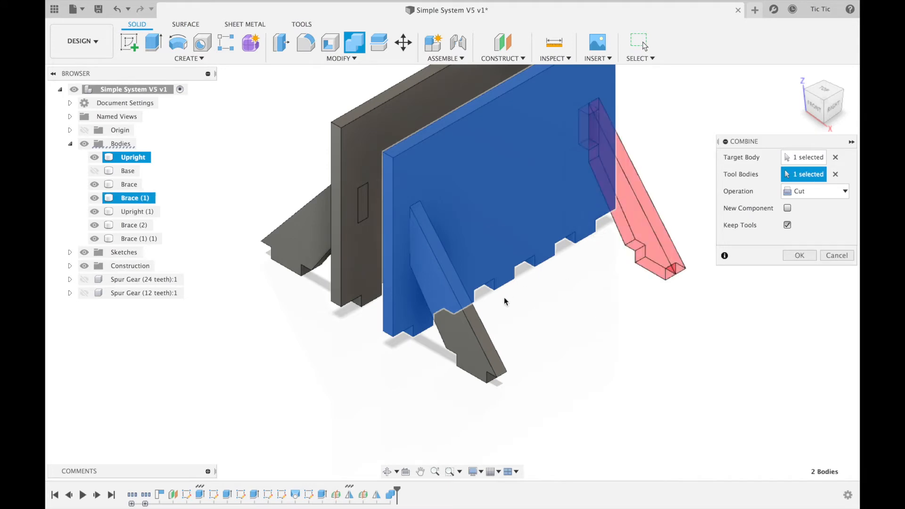
click(474, 333)
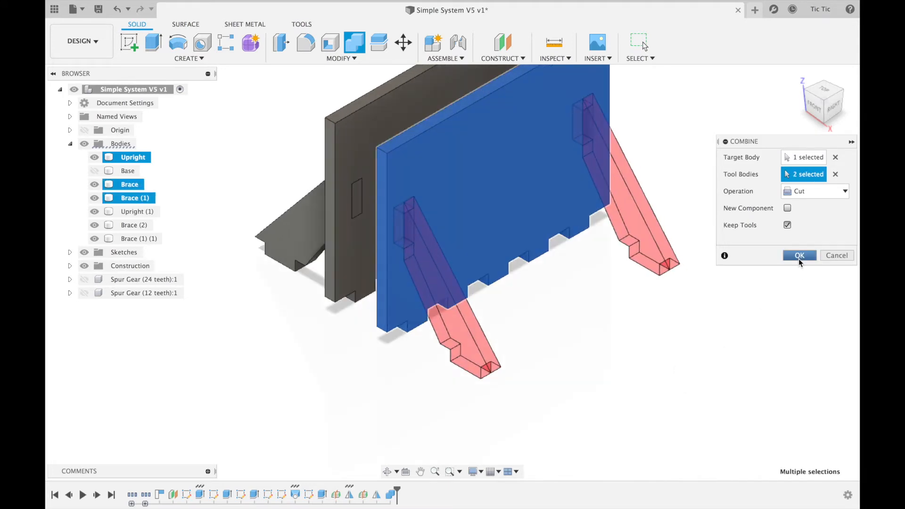
click(800, 255)
click(95, 184)
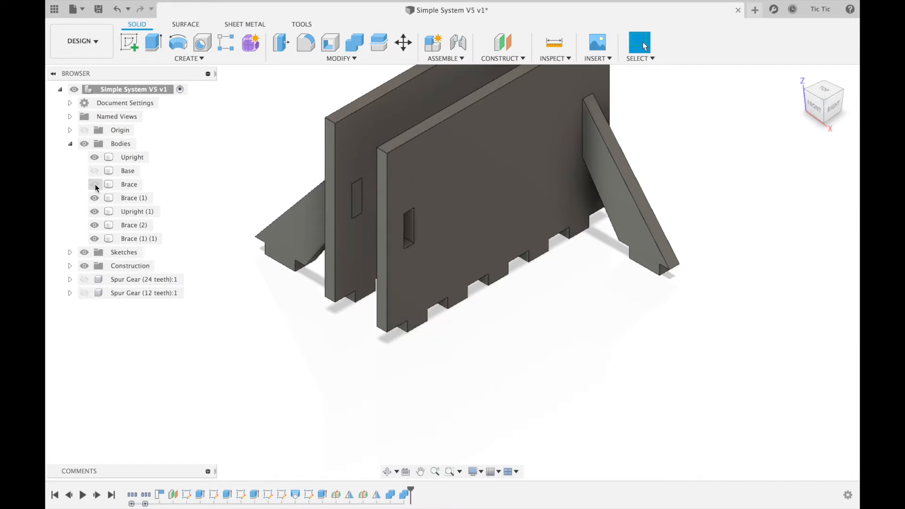
click(95, 184)
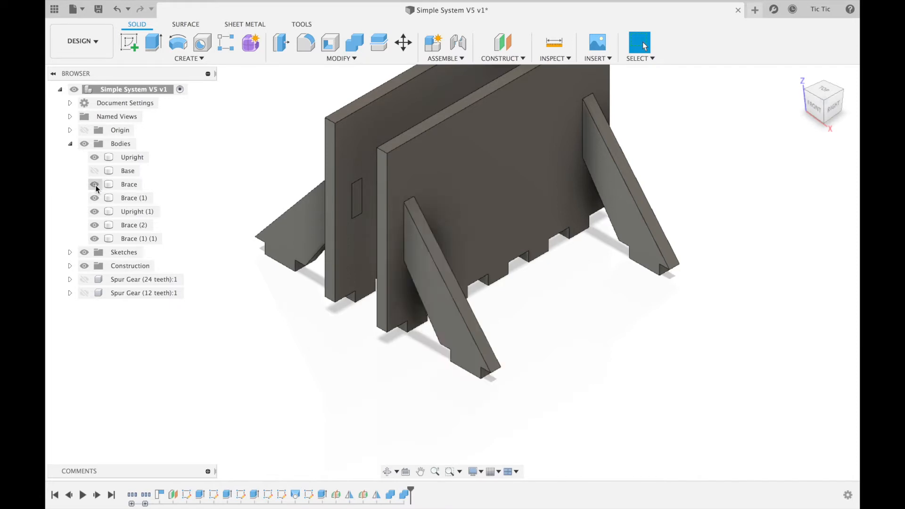
- Cut the mirrored upright with Brace (2) and Brace (1) (1) using Combine, keeping the tool bodies
click(806, 89)
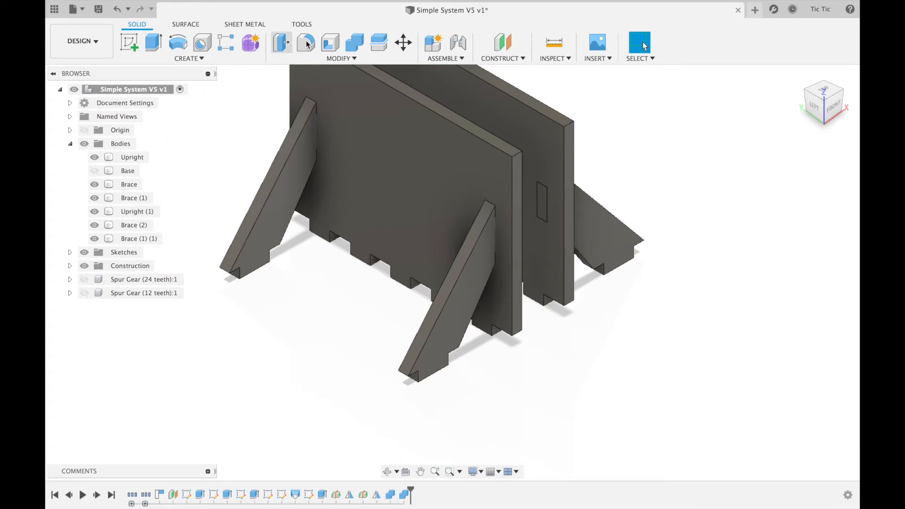
click(355, 43)
click(379, 169)
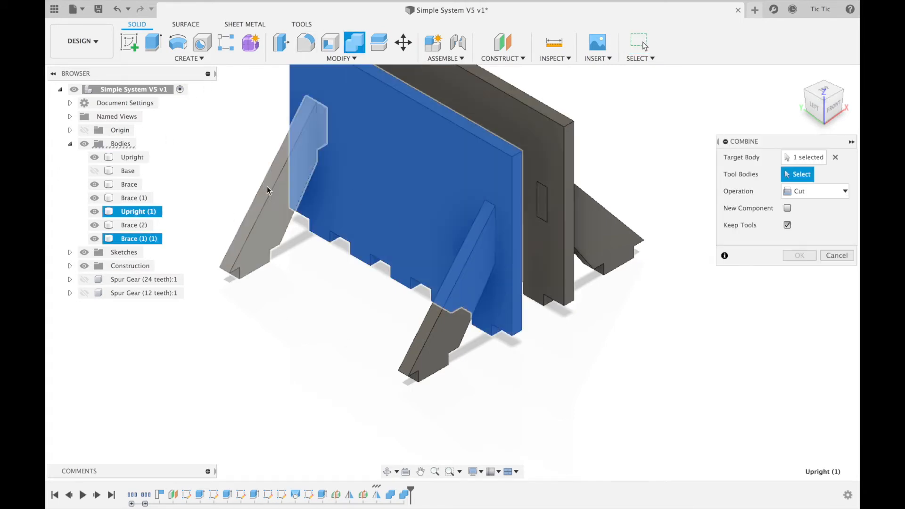
click(264, 183)
click(452, 343)
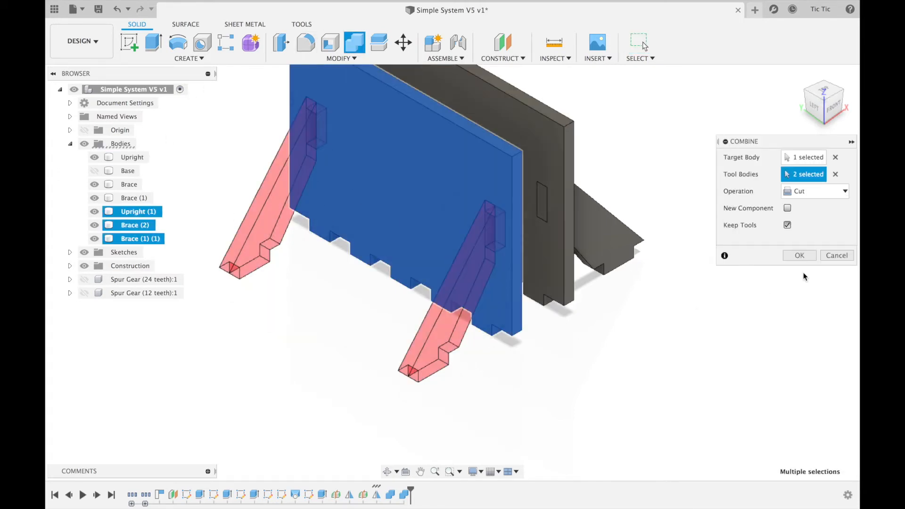
click(807, 256)
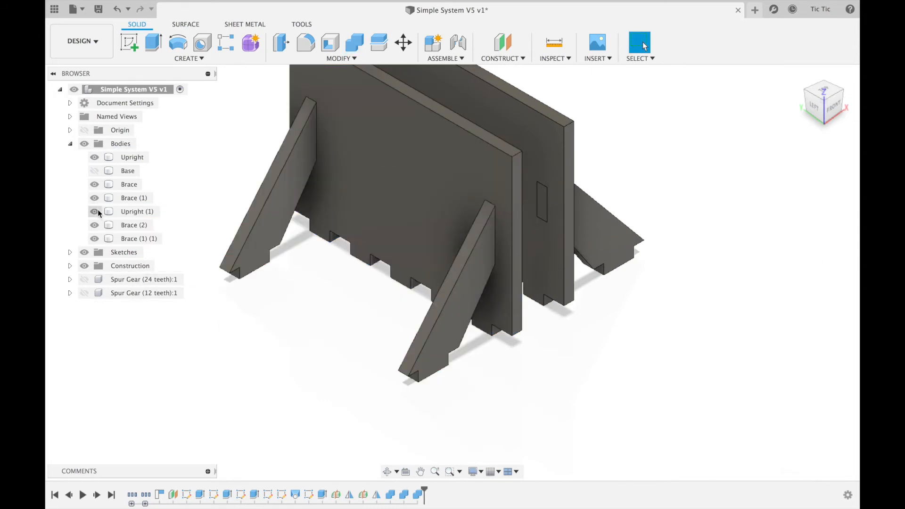
- Hide all four braces to inspect the brace slots in both uprights
click(94, 184)
click(95, 198)
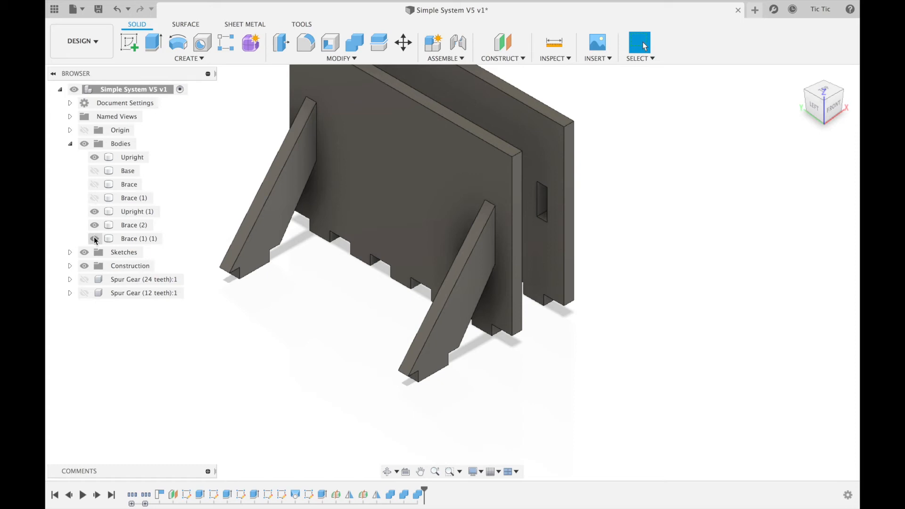
click(95, 239)
click(94, 225)
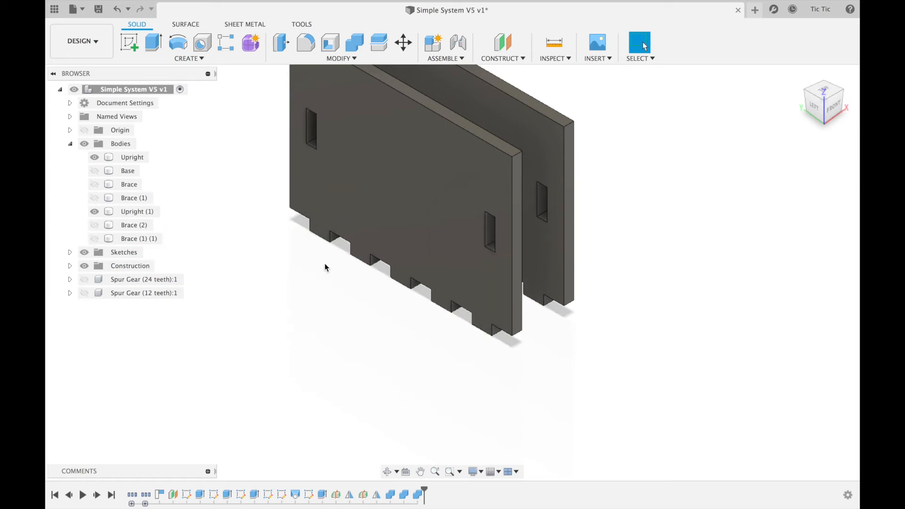
scroll(325, 263, left, 5)
scroll(325, 263, right, 1)
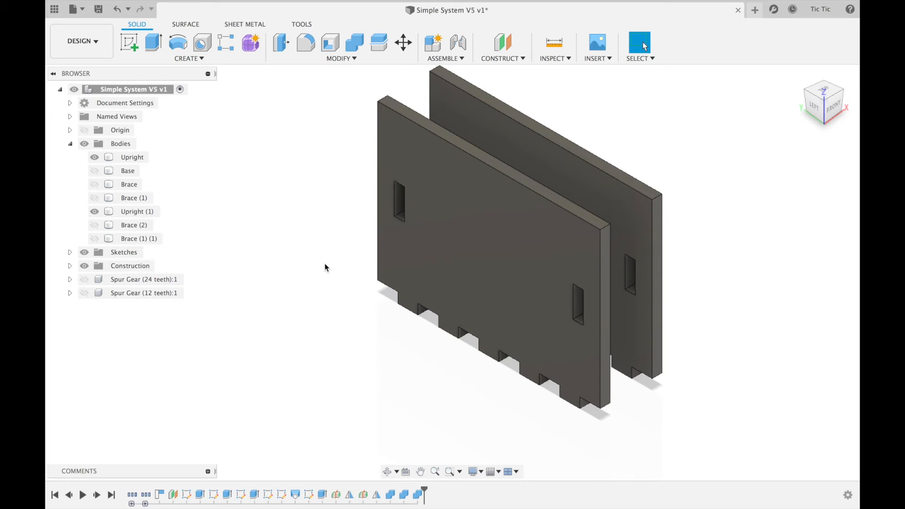
- Display all four braces and the base again, and view the whole stand from the home orientation
click(94, 238)
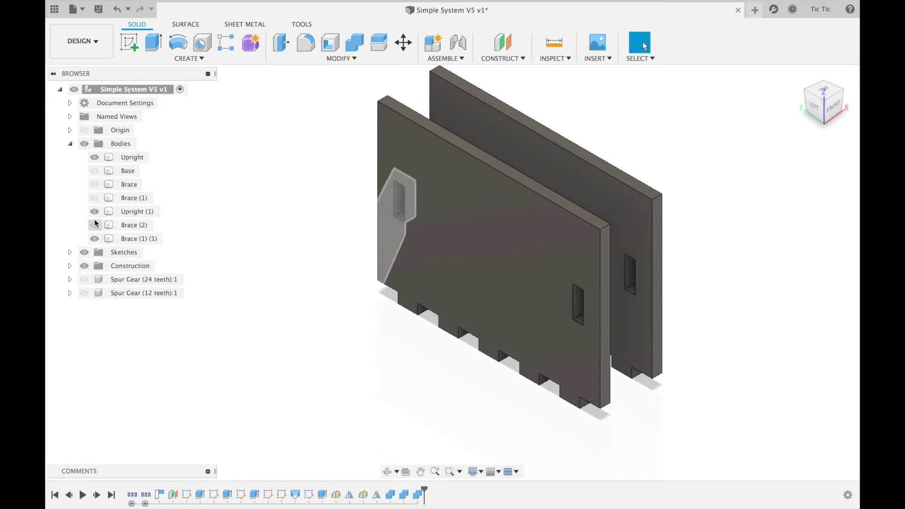
click(94, 225)
click(95, 198)
click(95, 184)
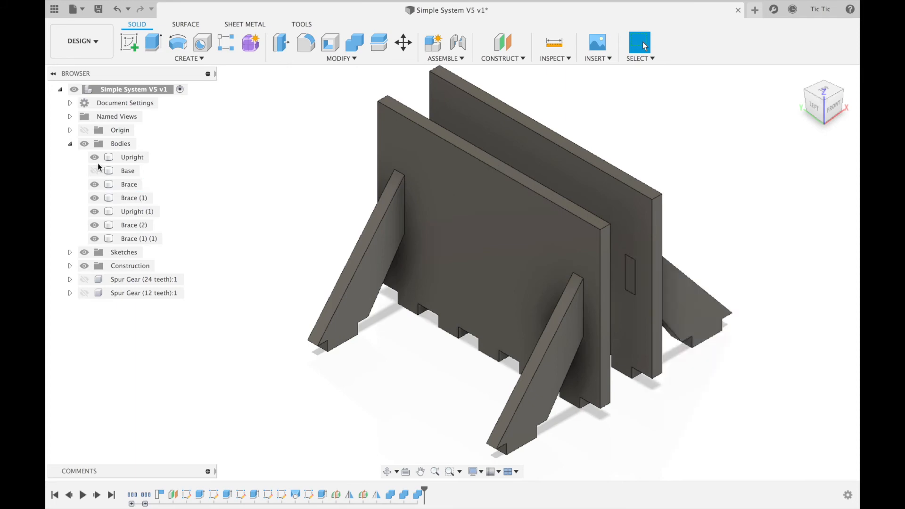
click(94, 170)
mouse_move(834, 97)
mouse_down()
mouse_move(787, 98)
mouse_move(801, 84)
mouse_move(785, 100)
mouse_up()
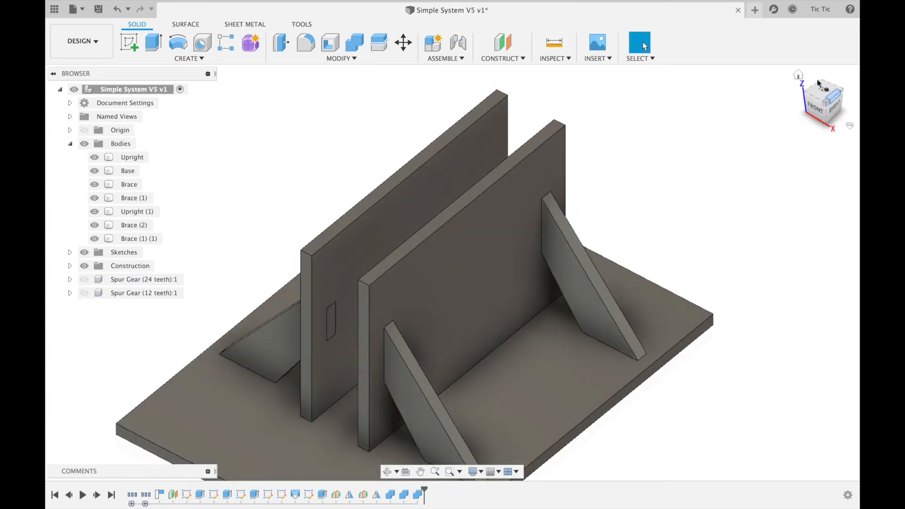
click(799, 75)
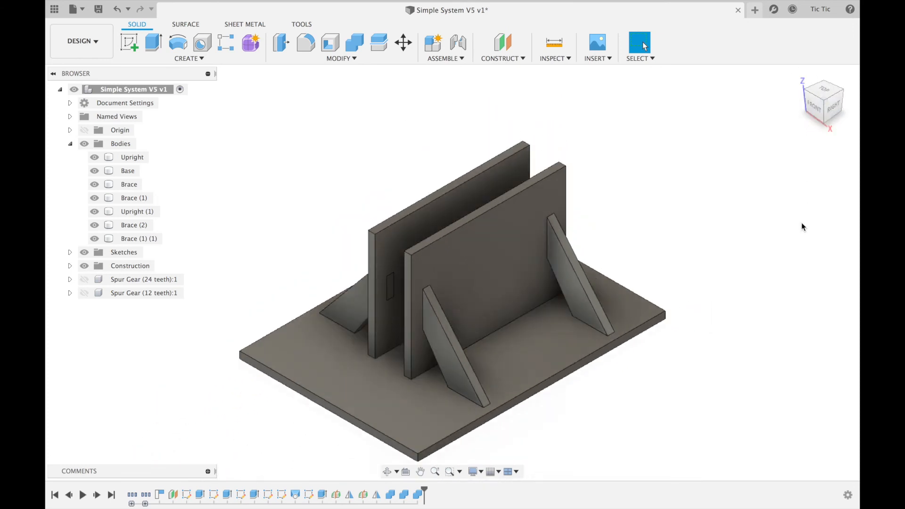